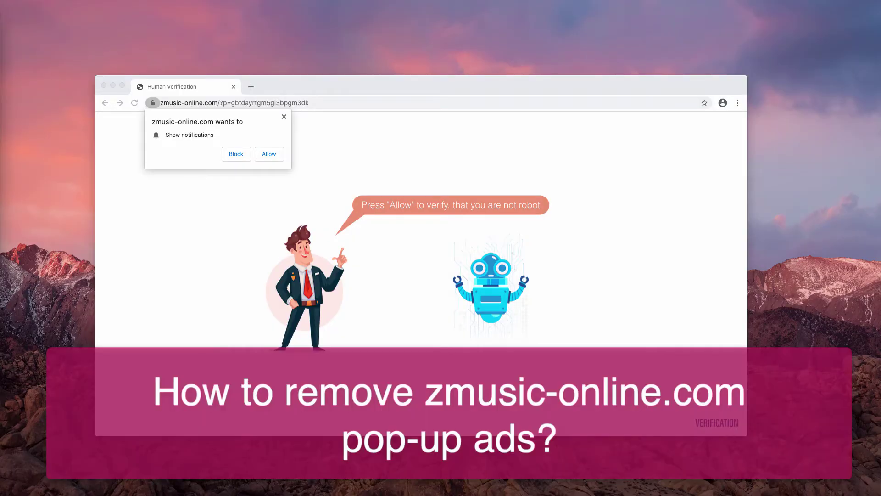
- Check the page address, then allow zmusic-online.com to show notifications
left_click_drag(419, 80, 424, 82)
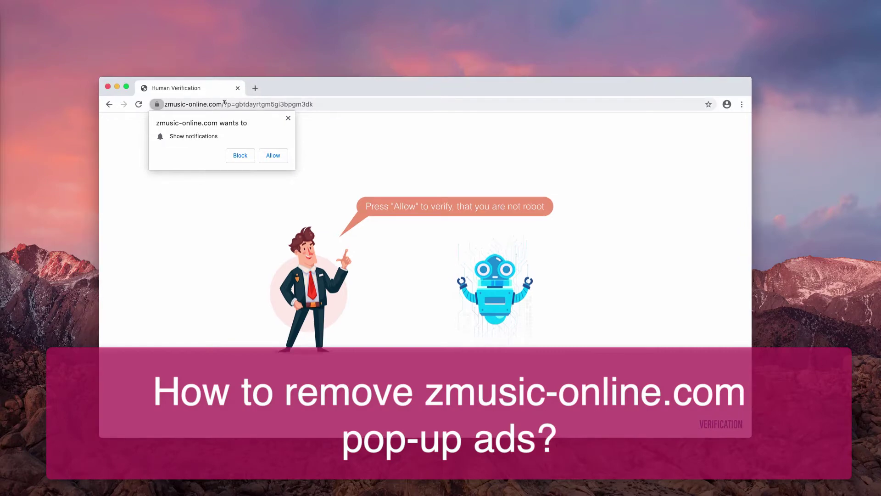
left_click_drag(223, 104, 160, 104)
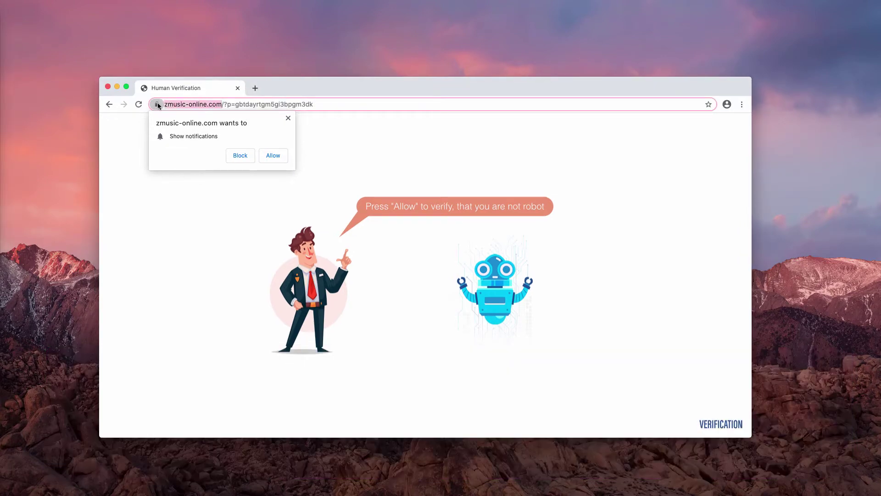
left_click(360, 103)
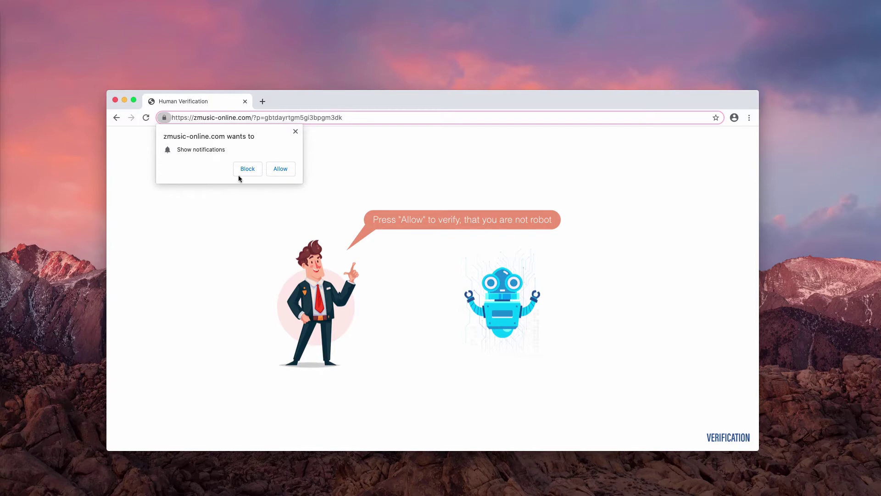
left_click_drag(321, 104, 319, 110)
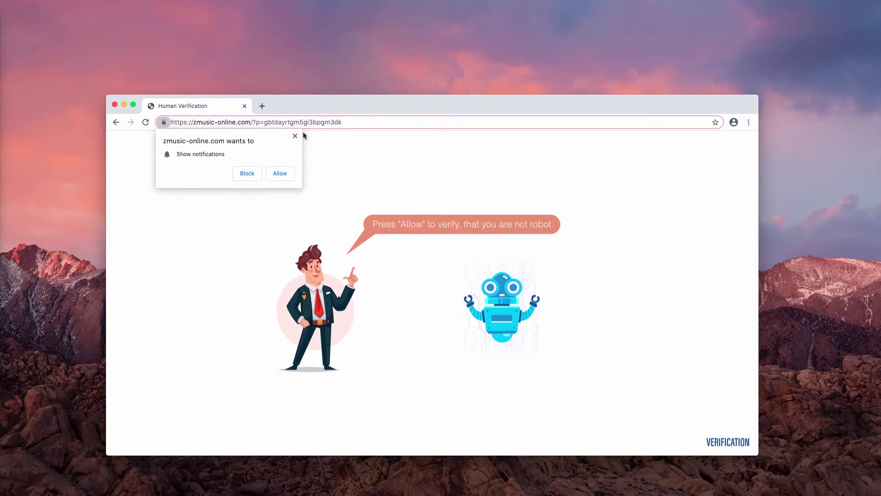
left_click(280, 173)
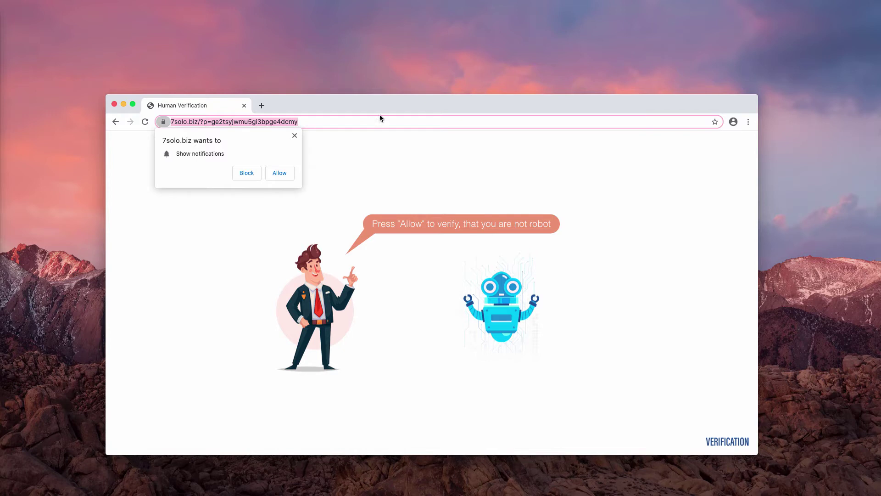
left_click_drag(389, 109, 390, 111)
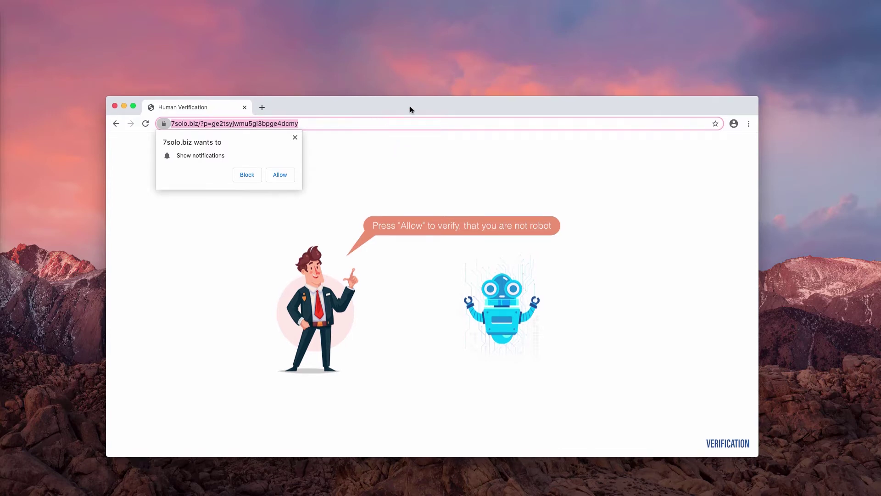
left_click_drag(410, 107, 409, 110)
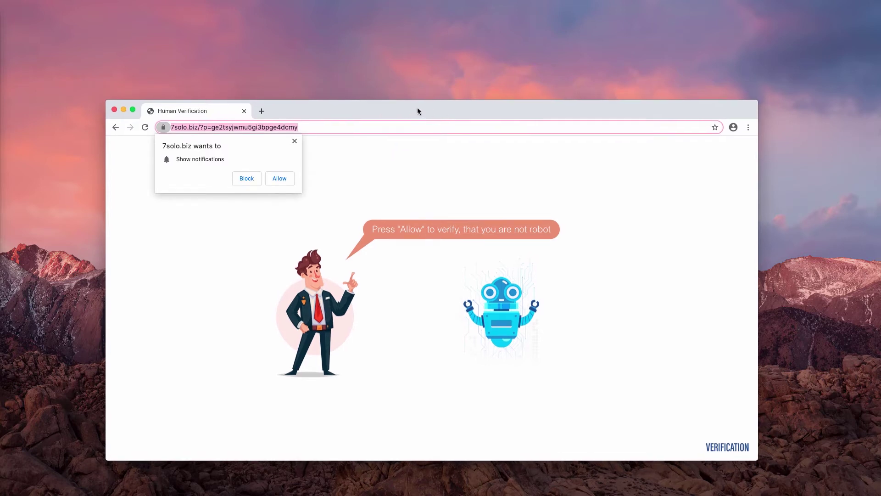
- Allow 7solo.biz notifications, then go to Site Settings under Privacy and security
left_click(283, 182)
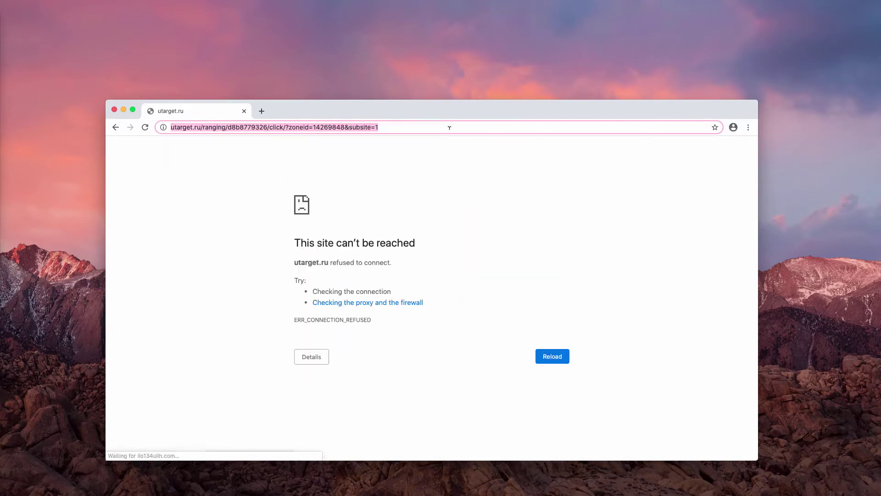
left_click(748, 128)
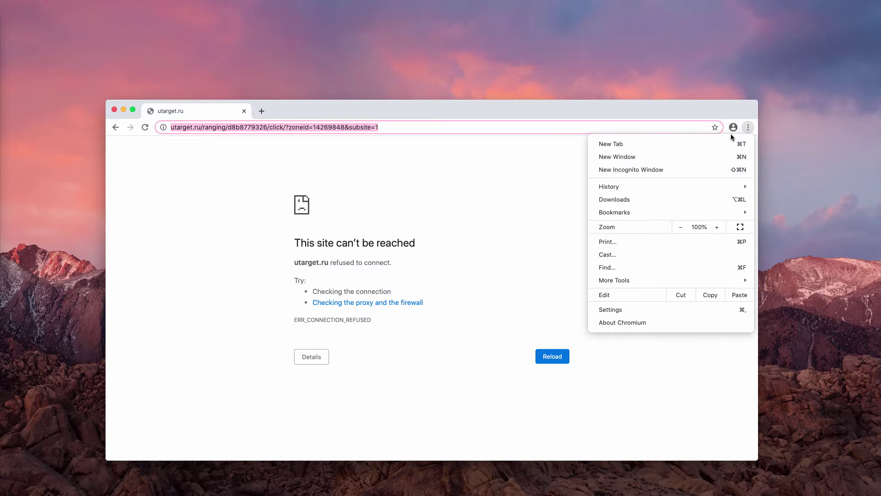
left_click(616, 310)
scroll(413, 321, "down", 3)
scroll(384, 334, "down", 5)
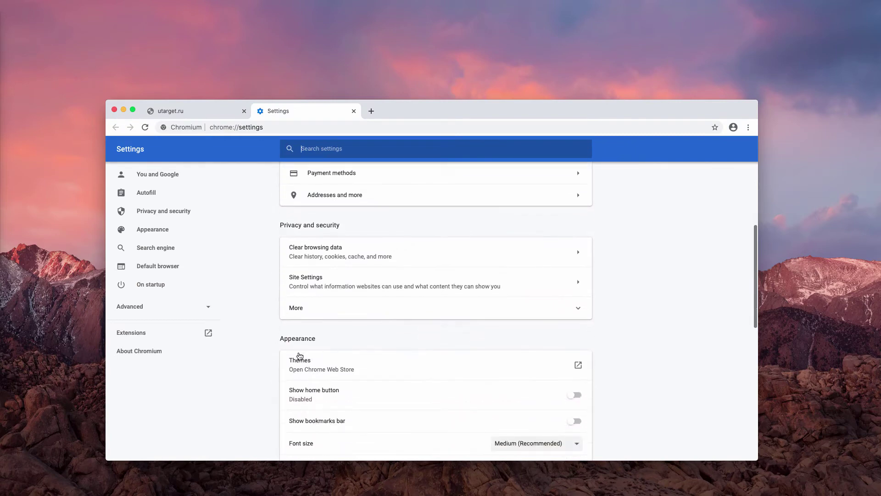
scroll(330, 367, "up", 3)
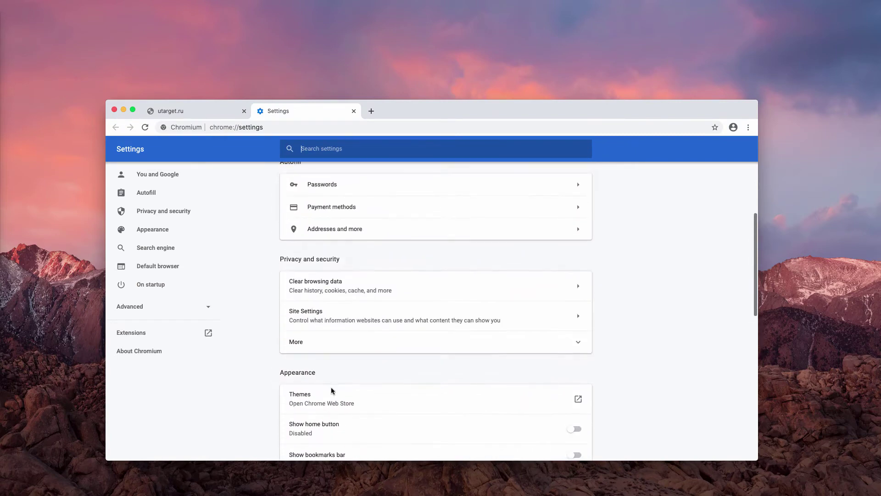
left_click(331, 317)
scroll(330, 345, "down", 1)
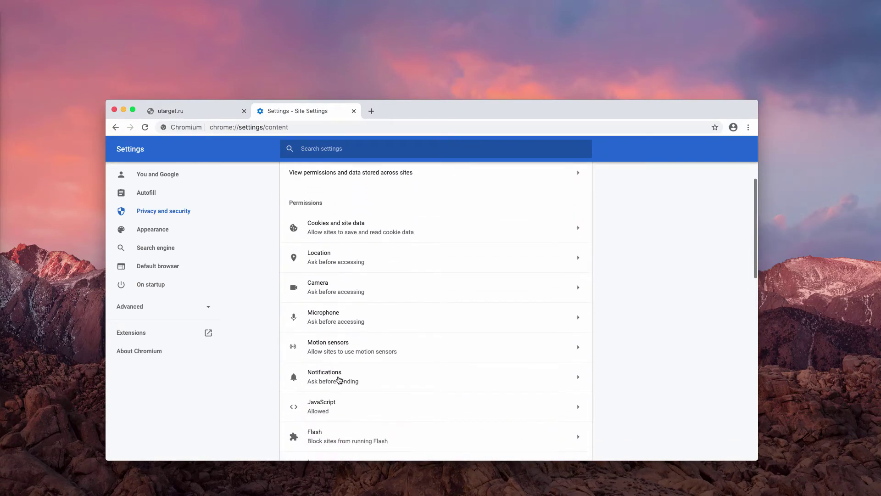
- Remove 7solo.biz and zmusic-online.com from the Notifications Allow list
left_click(321, 376)
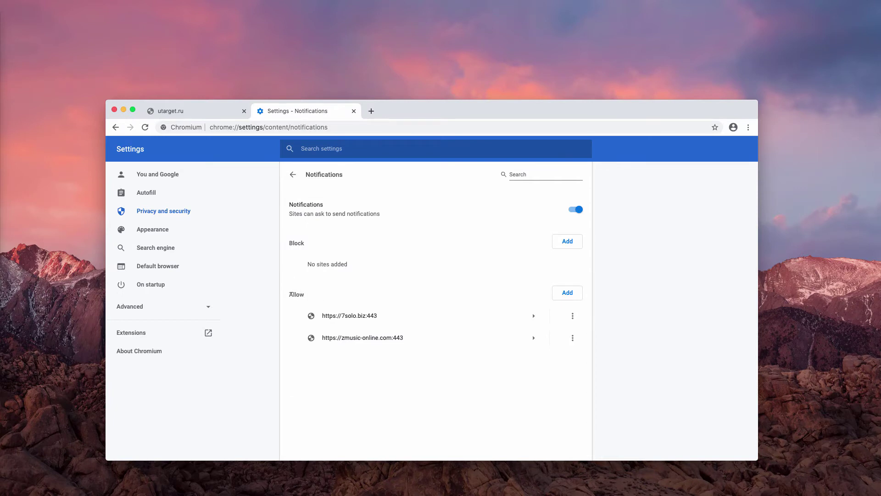
left_click_drag(290, 294, 304, 297)
left_click(572, 316)
left_click(563, 353)
left_click(572, 324)
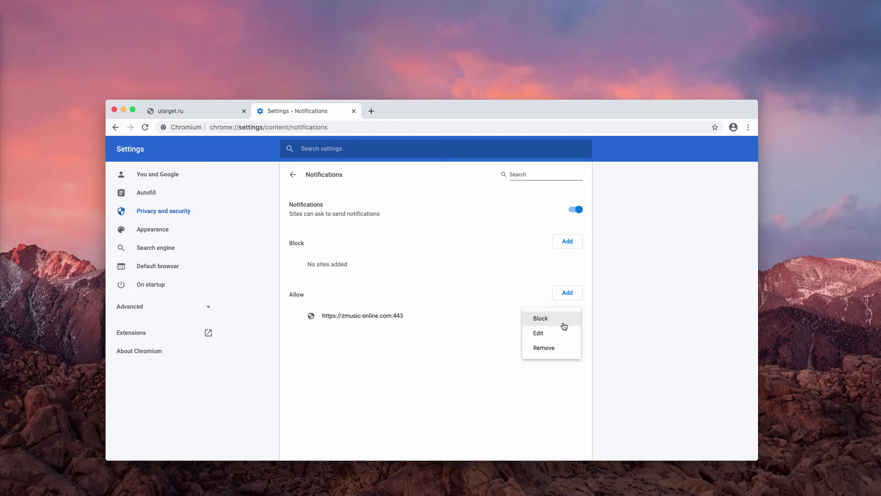
left_click(542, 347)
left_click(341, 128)
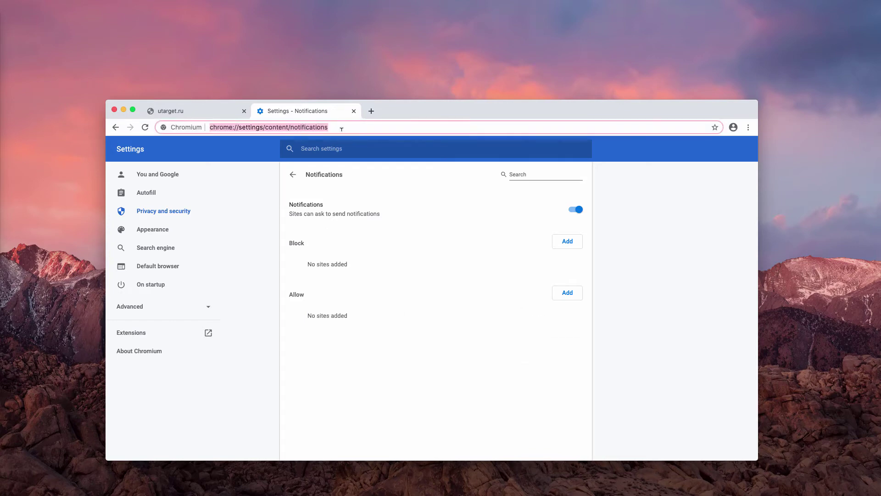
- Load combocleaner.com and close the leftover utarget.ru error tab
type("combocleaner.com")
key("Return")
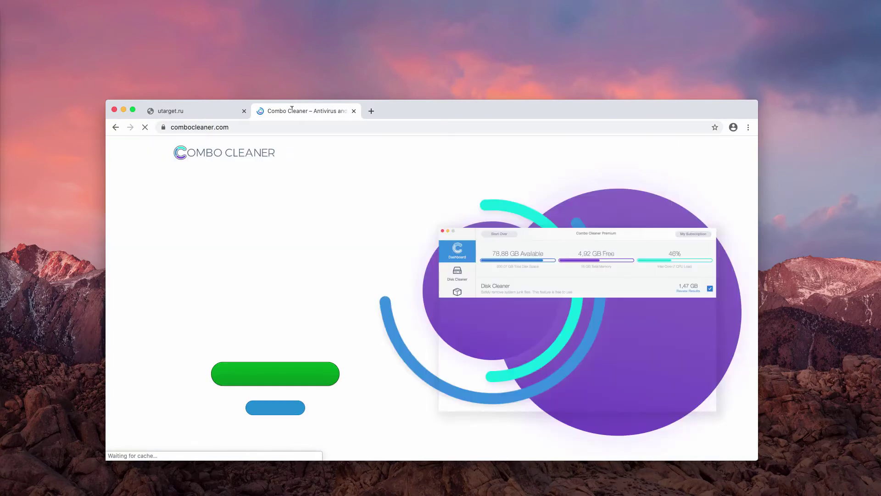
left_click(207, 110)
left_click(244, 111)
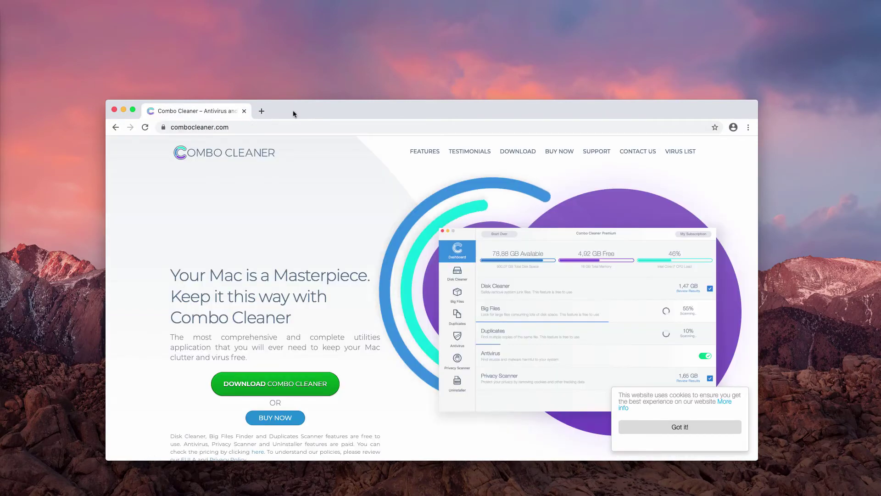
left_click_drag(238, 114, 240, 114)
- Inspect the full combocleaner.com address and highlight its domain
left_click(177, 124)
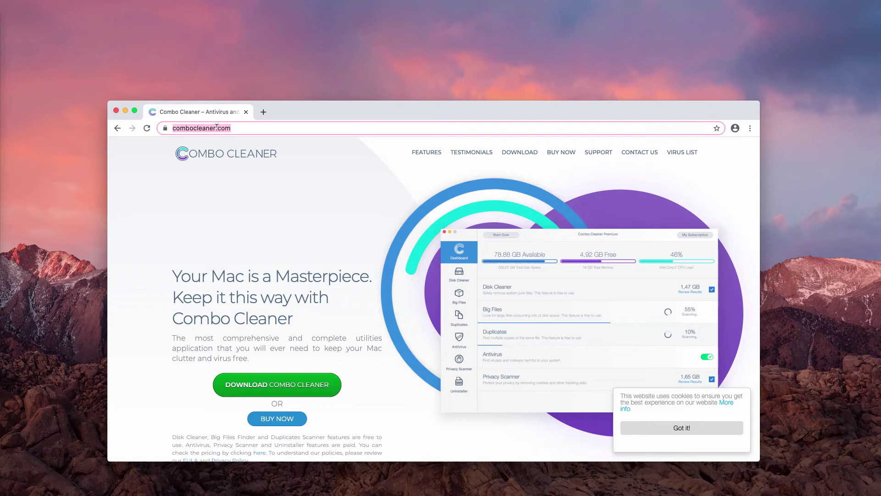
key("Right")
left_click_drag(211, 127, 270, 128)
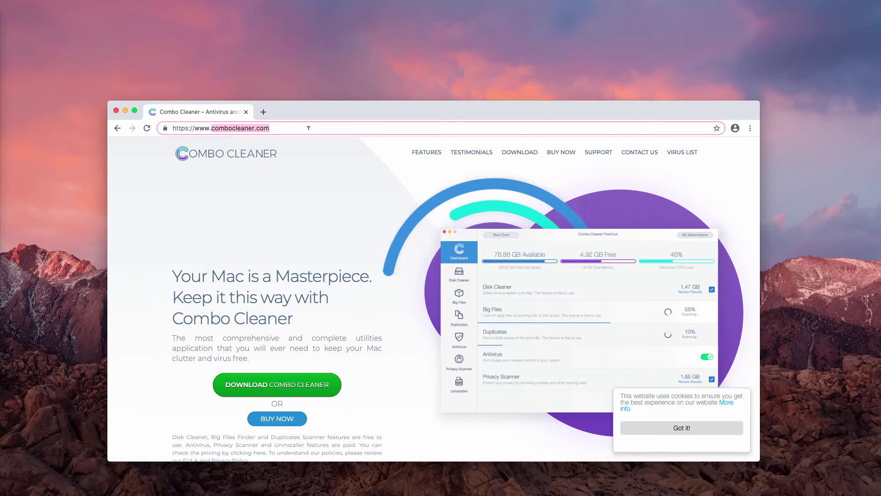
left_click(270, 128)
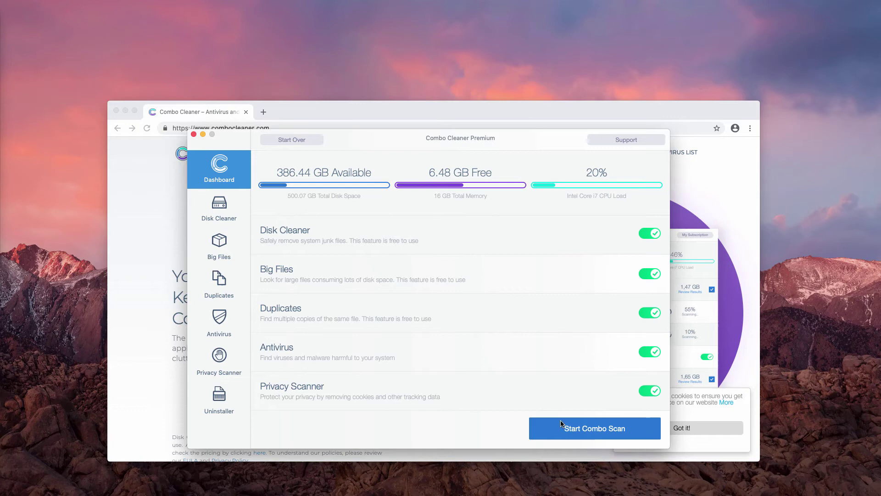
- Run a full Combo Scan of the Mac and let it finish
left_click(568, 434)
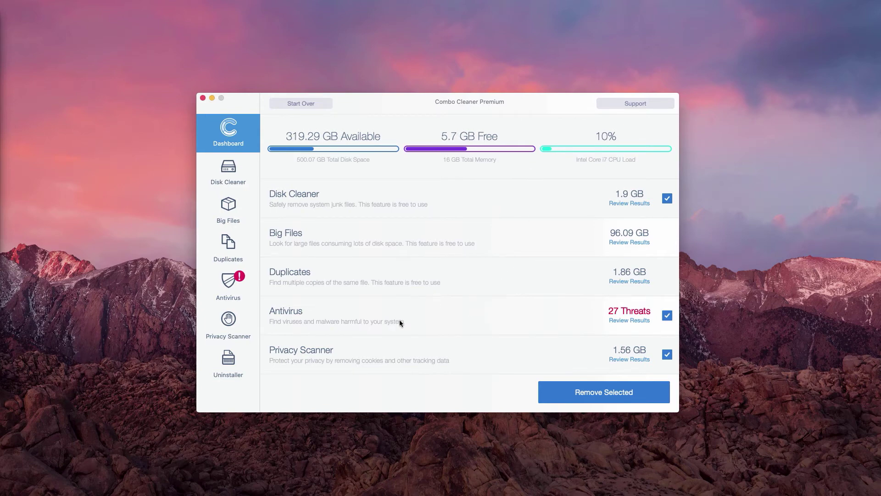
- Review the Antivirus results and scroll through the 27 detected threats
left_click(630, 321)
scroll(383, 202, "down", 5)
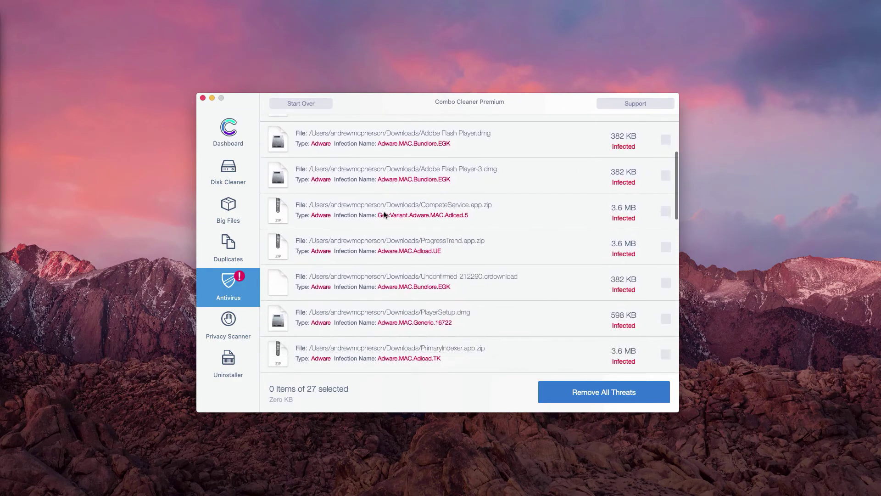
scroll(383, 212, "down", 15)
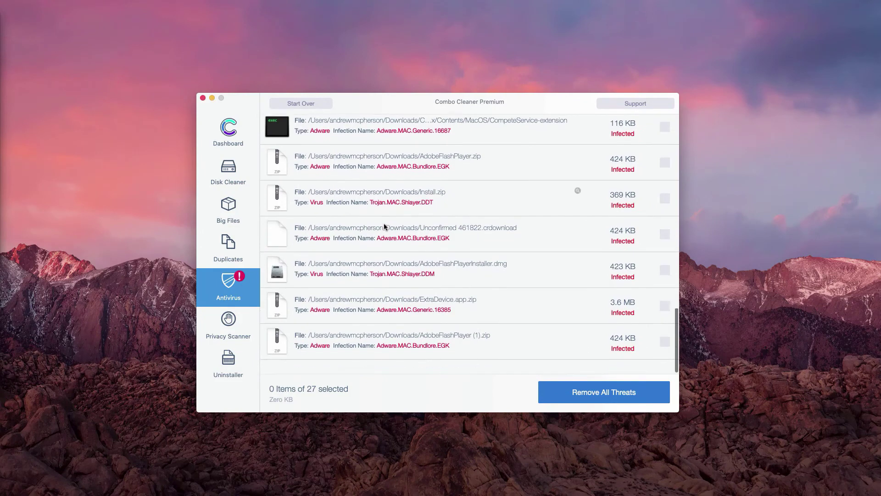
scroll(383, 223, "up", 20)
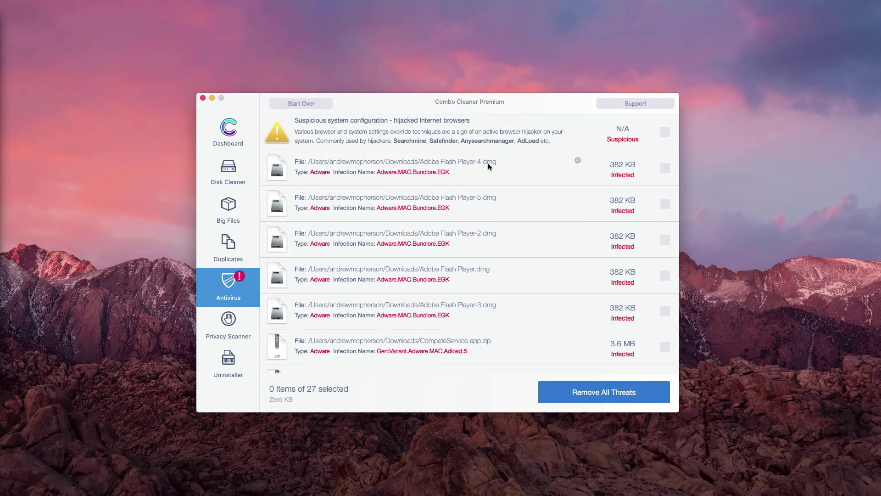
- Reveal Adobe Flash Player-4.dmg in Finder, move it to the Trash, and close Finder
left_click(577, 161)
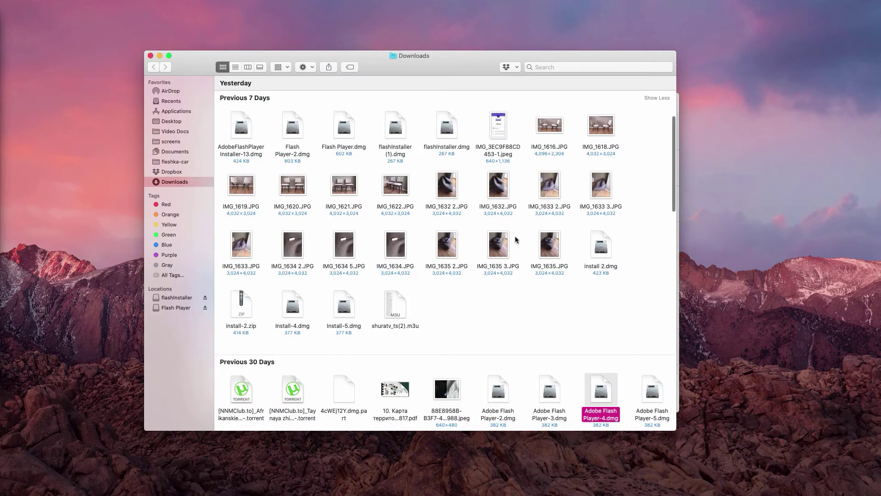
right_click(602, 392)
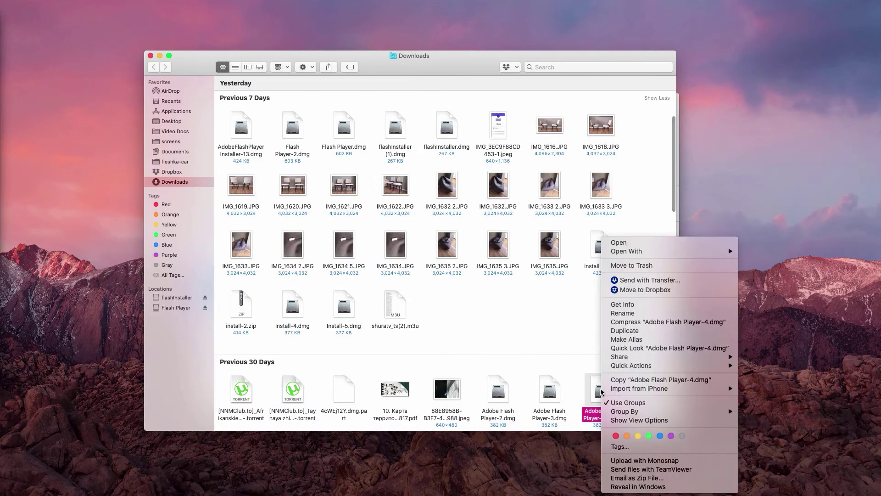
left_click(632, 266)
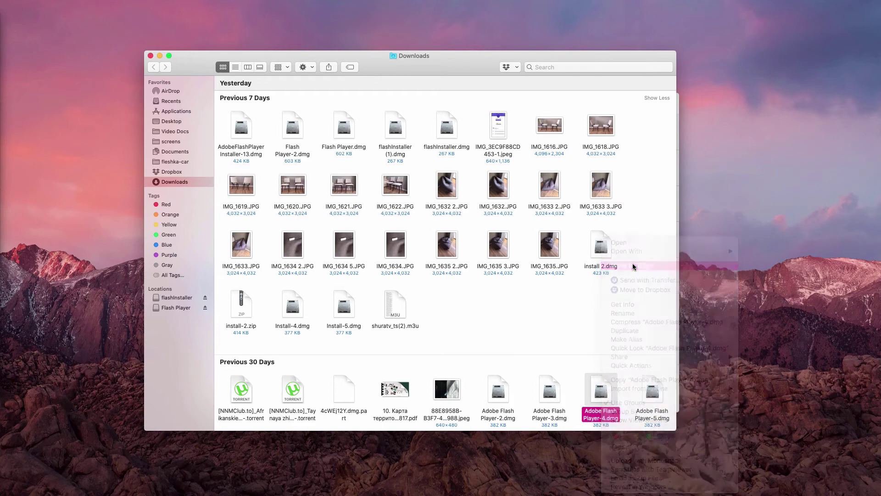
left_click(151, 55)
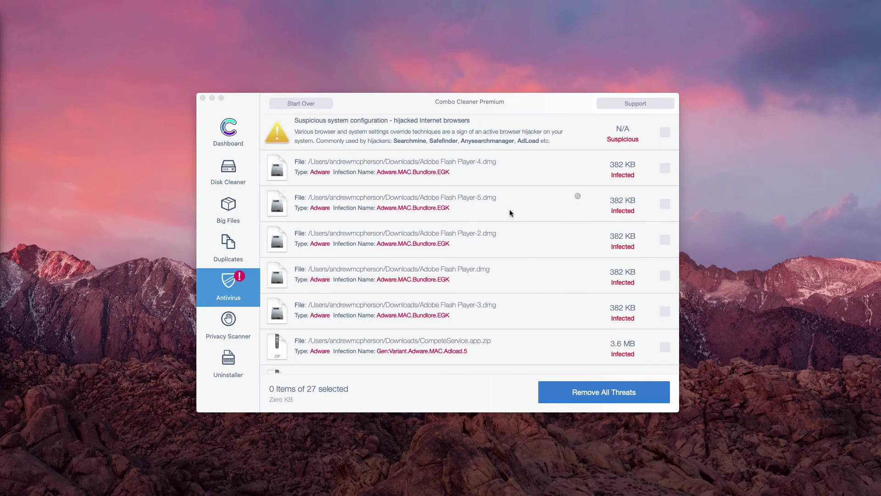
- Toggle the Adobe Flash Player-5.dmg and Player-2.dmg threat checkboxes, leaving none marked
scroll(555, 170, "down", 2)
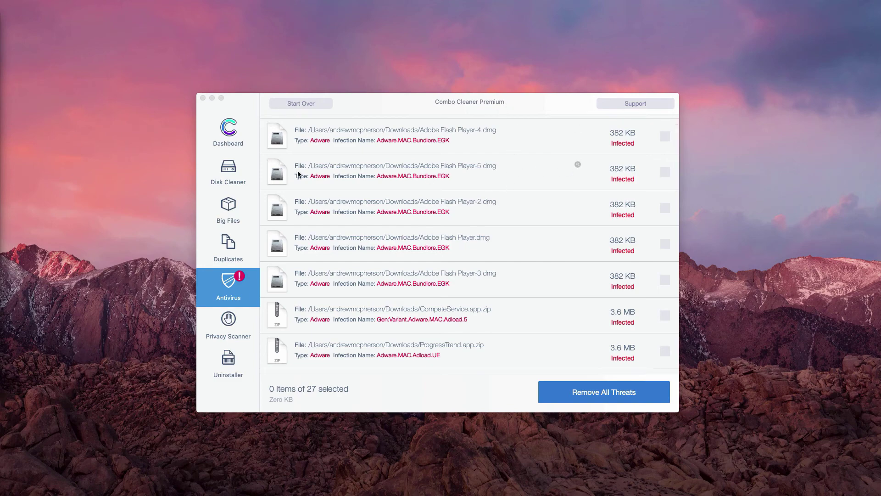
left_click(500, 168)
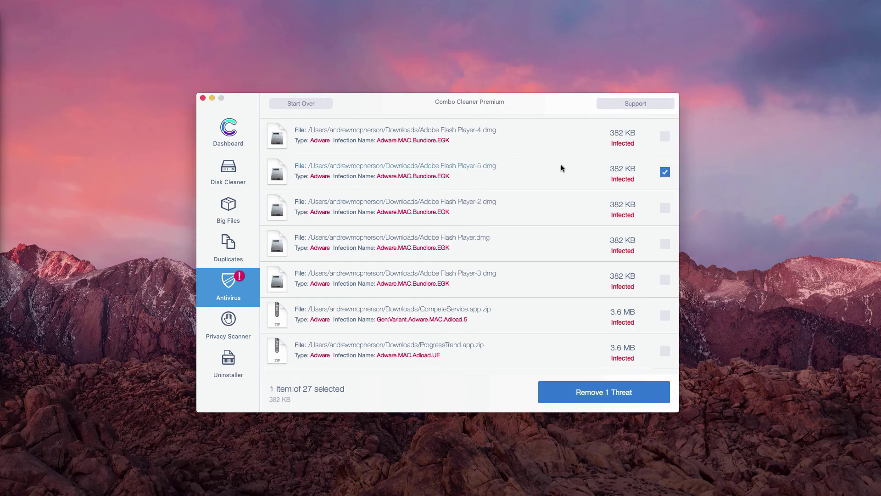
left_click(551, 166)
left_click(544, 167)
left_click(510, 172)
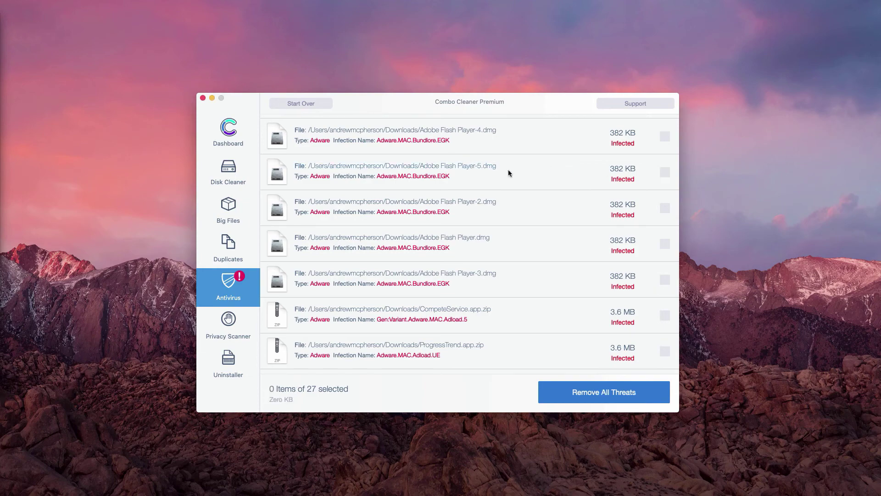
left_click(532, 168)
left_click(529, 176)
left_click(556, 173)
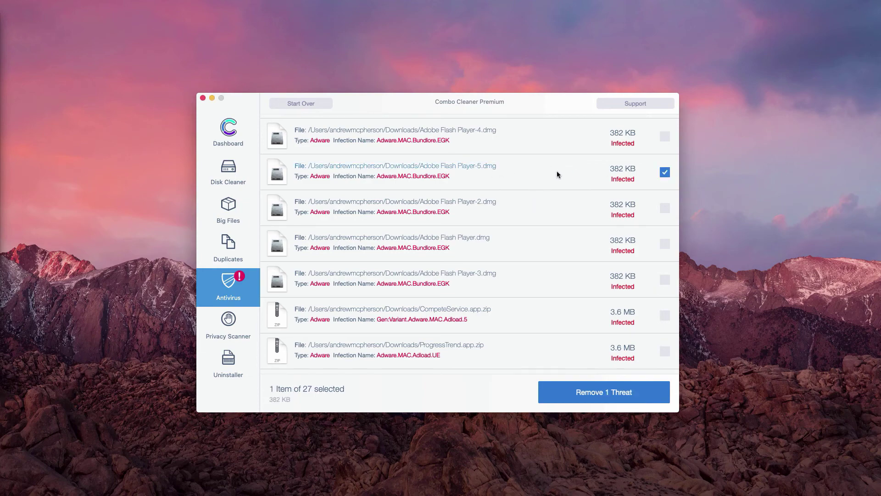
left_click(562, 168)
left_click(583, 168)
left_click(591, 173)
left_click(575, 205)
left_click(577, 202)
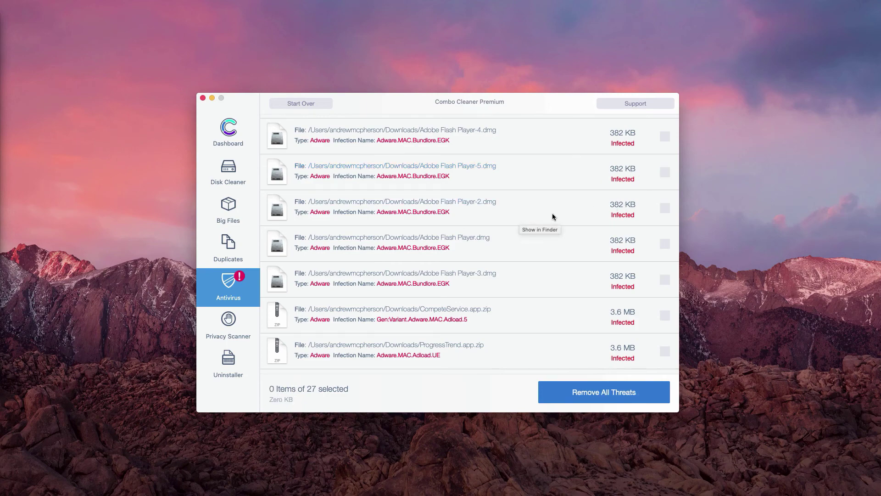
- Move Adobe Flash Player-5.dmg from Downloads to the Trash and close Finder
left_click(577, 164)
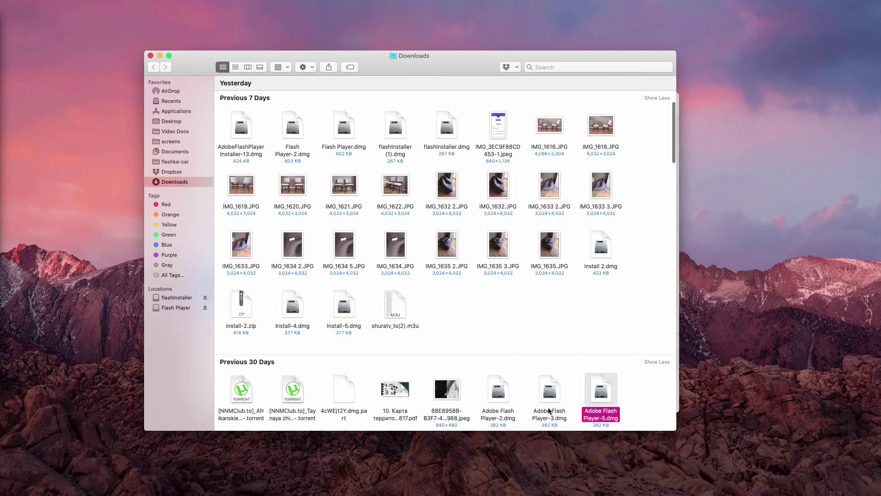
right_click(593, 397)
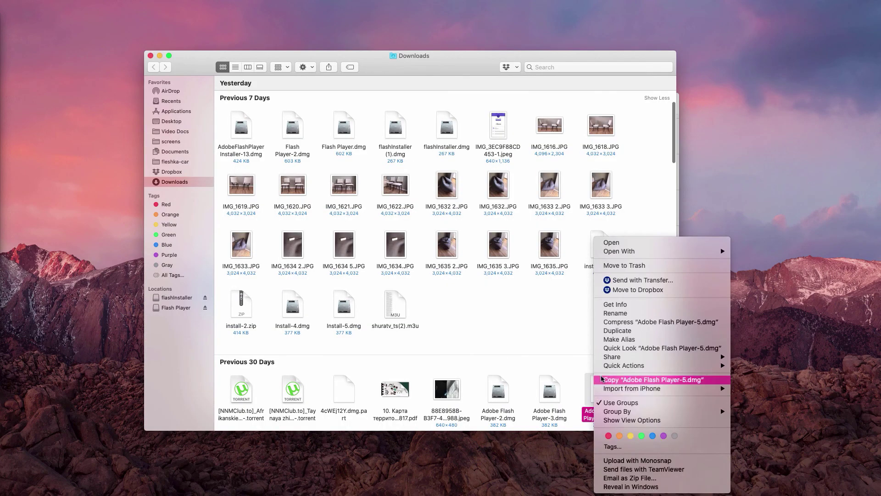
left_click(629, 266)
scroll(494, 250, "down", 2)
left_click(151, 55)
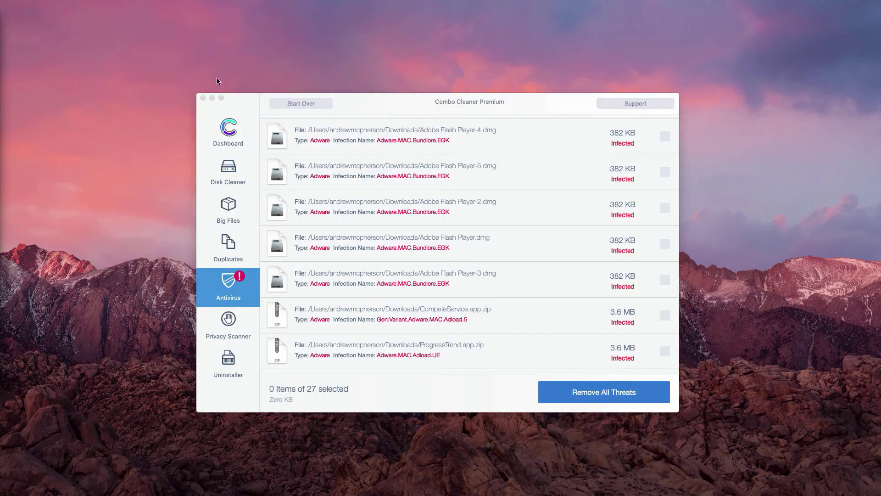
left_click(504, 104)
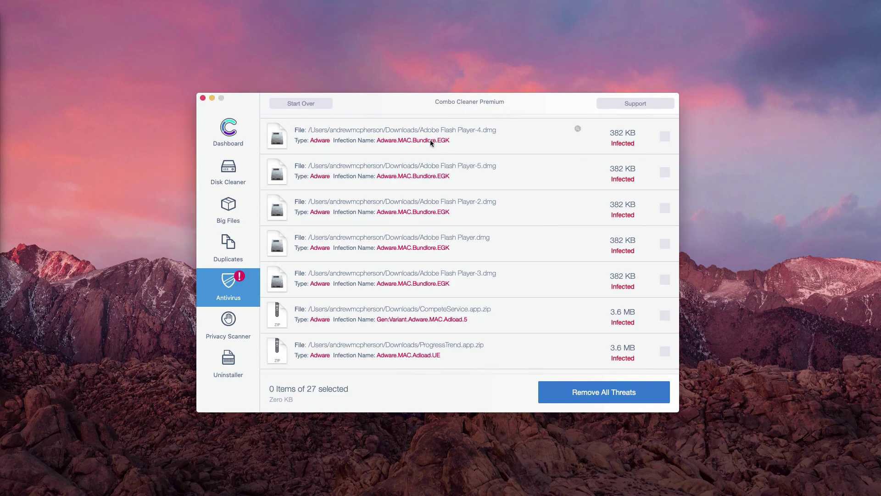
scroll(439, 229, "up", 3)
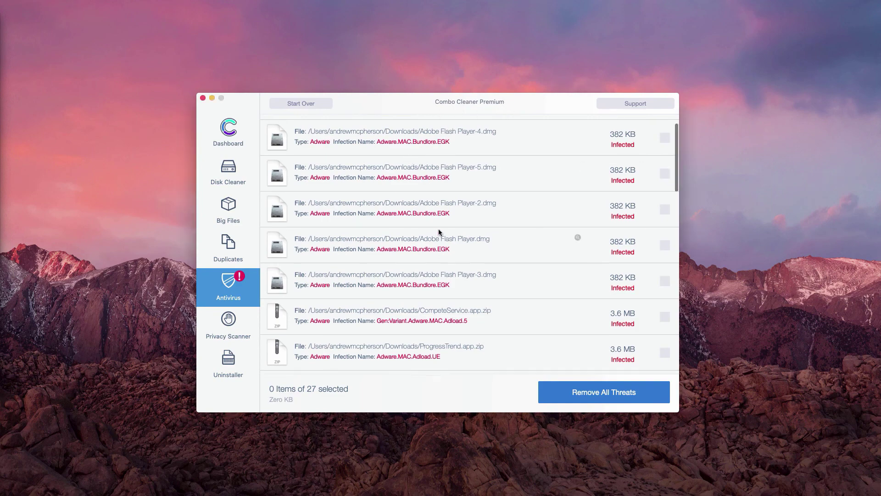
scroll(442, 180, "down", 15)
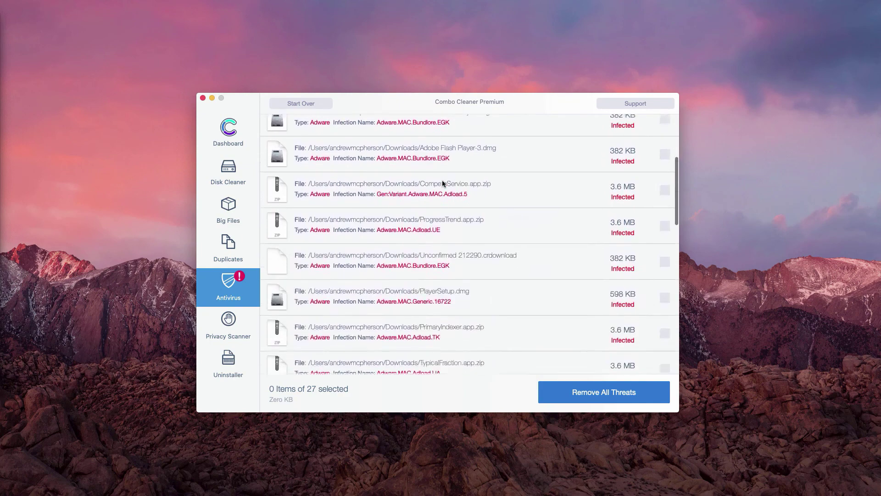
scroll(435, 257, "up", 10)
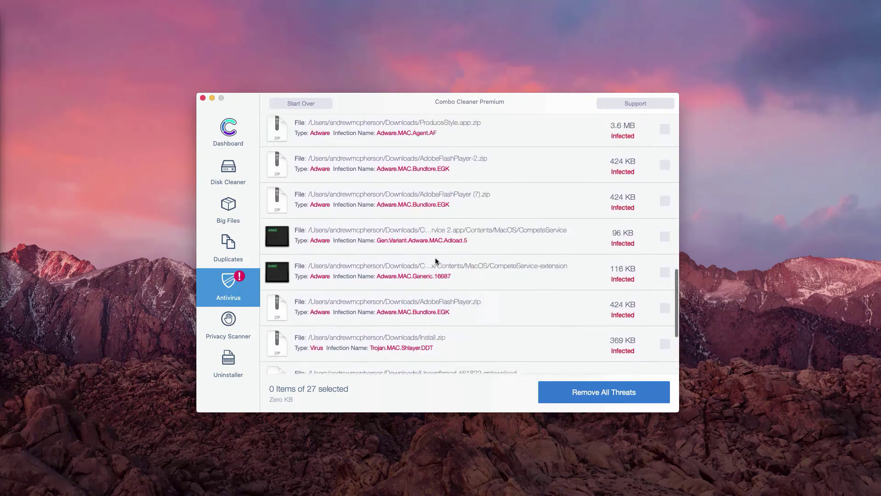
scroll(435, 258, "up", 5)
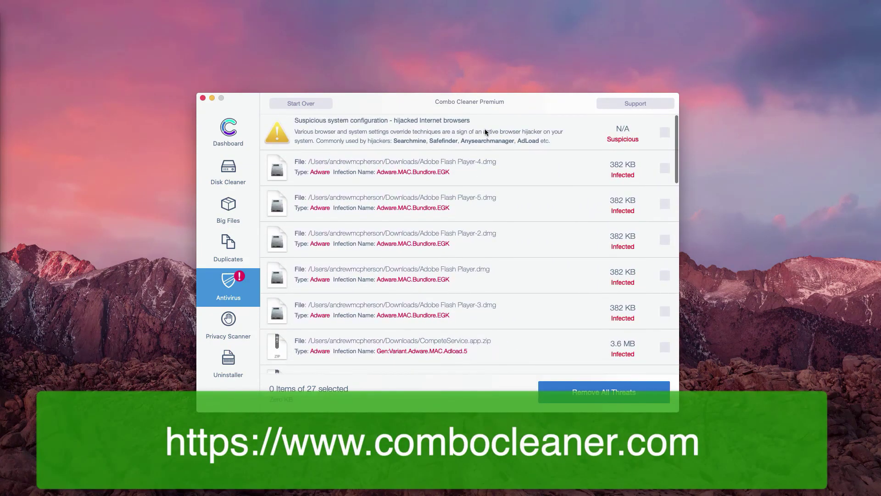